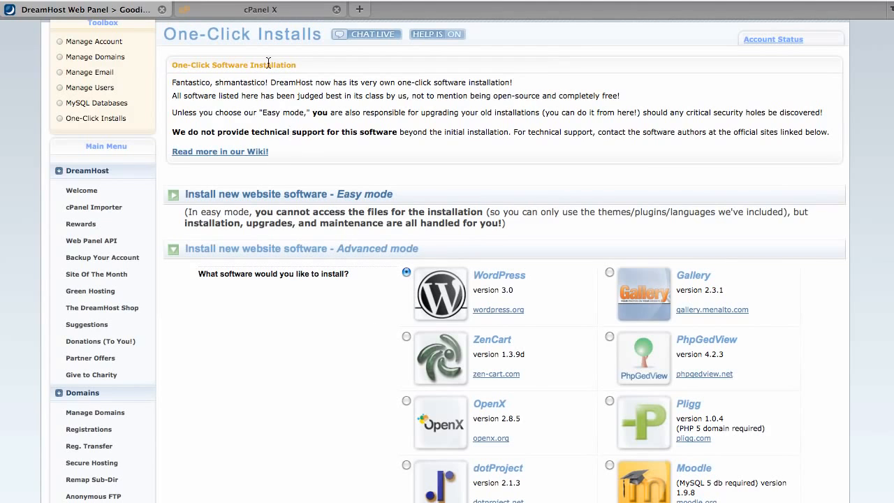
Switch to the open cPanel page and launch the Installatron Applications Installer
click(261, 10)
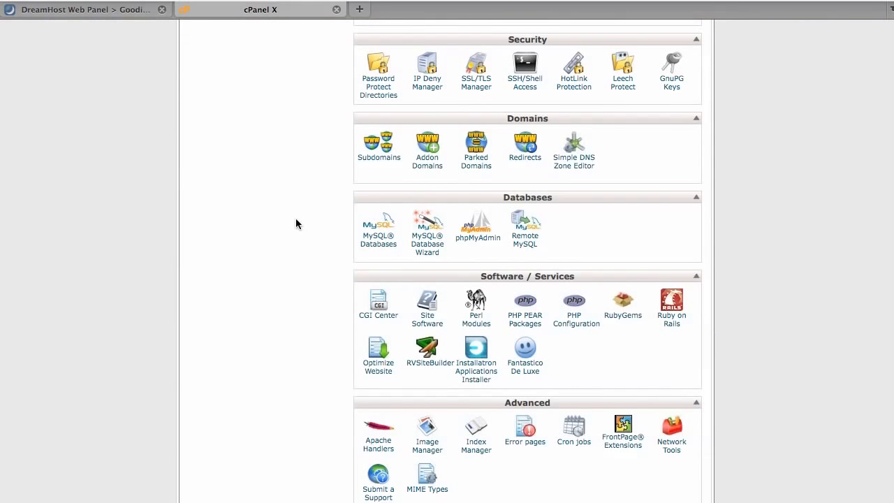
scroll(295, 223, up, 3)
scroll(294, 231, up, 10)
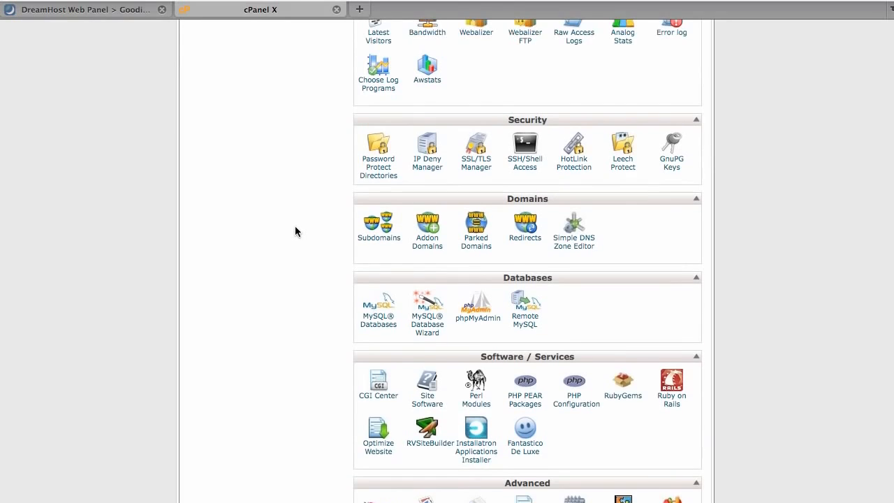
scroll(294, 231, down, 12)
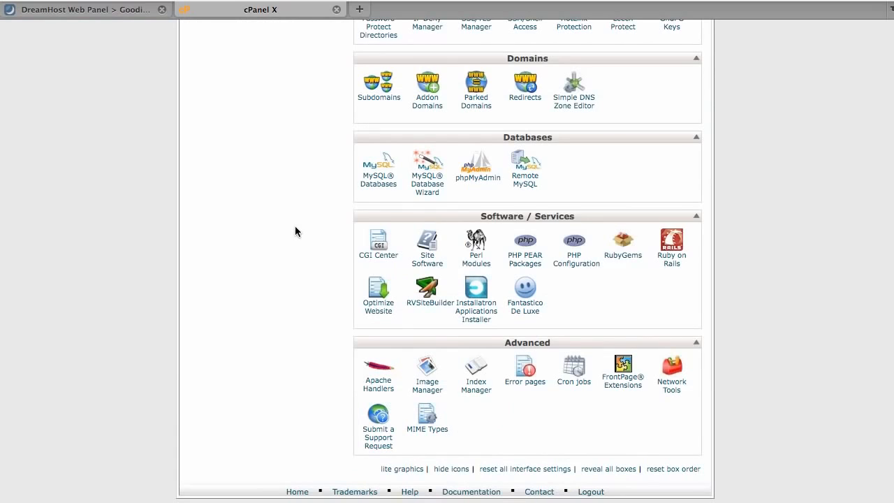
click(477, 293)
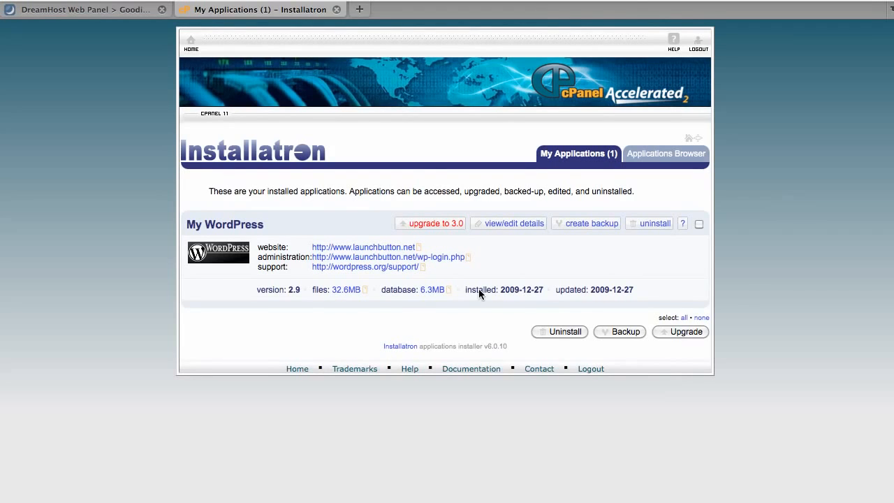
Find WordPress in Installatron's applications browser, start its installation and proceed past the wizard's introduction
click(649, 163)
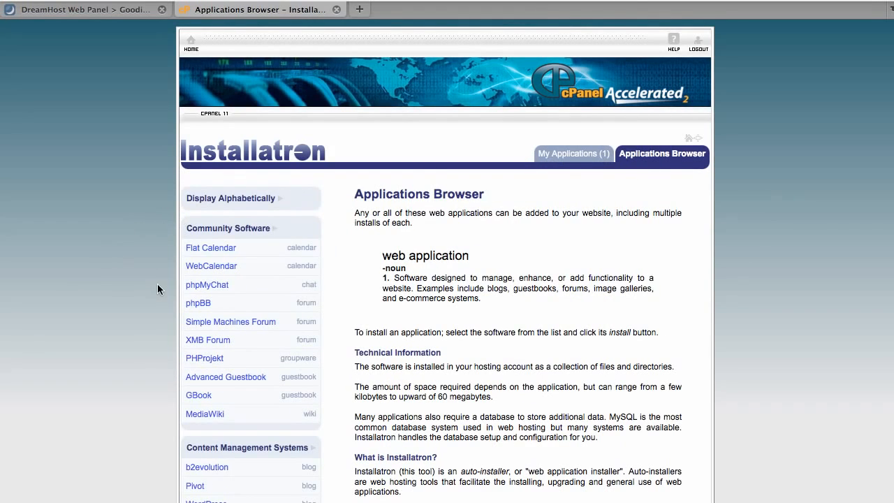
scroll(158, 290, down, 5)
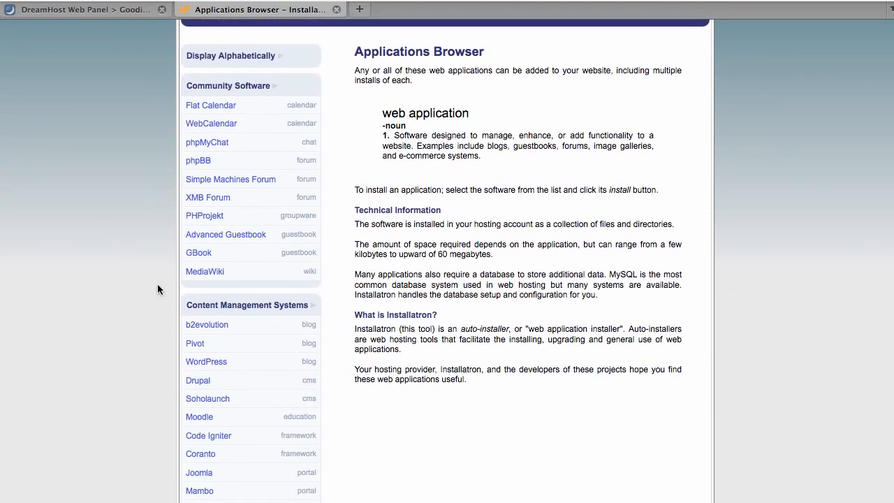
click(200, 332)
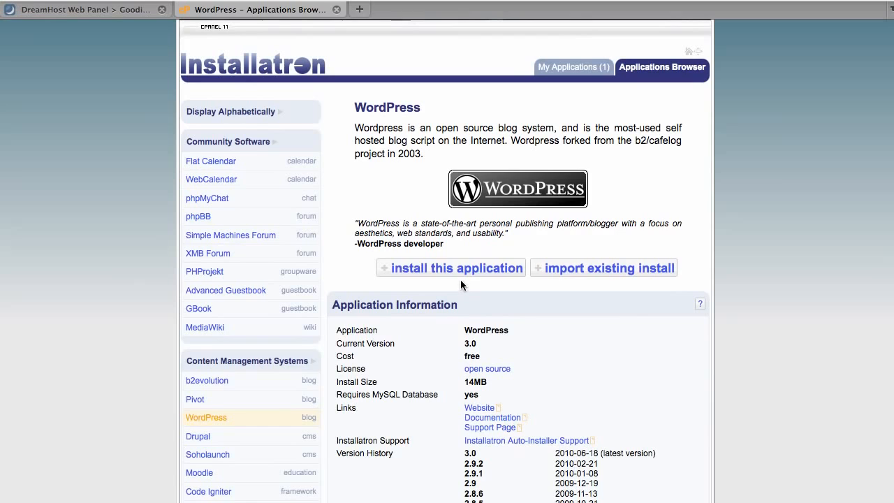
click(455, 354)
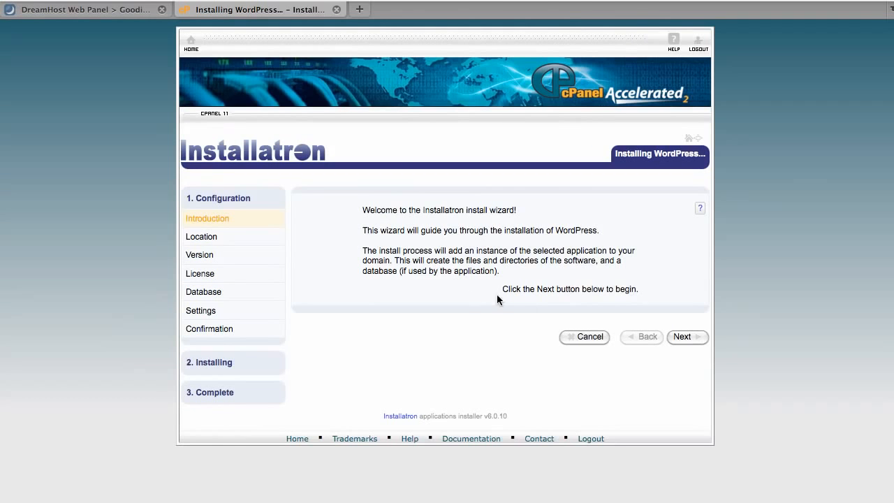
click(699, 336)
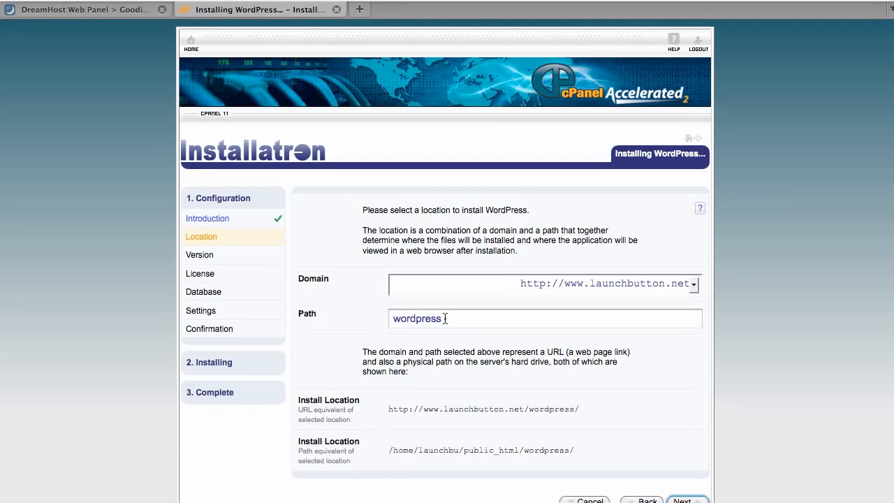
Try an empty path for the domain root and a members folder as the WordPress install location
click(445, 319)
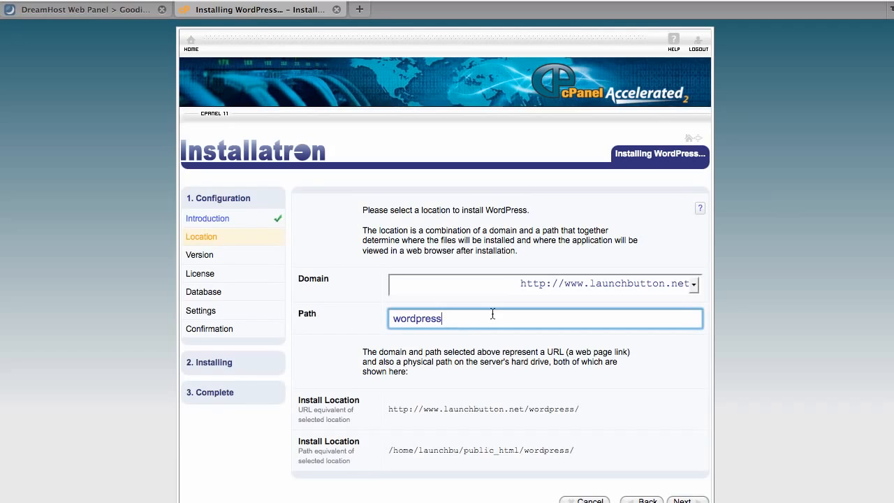
drag(471, 318, 377, 322)
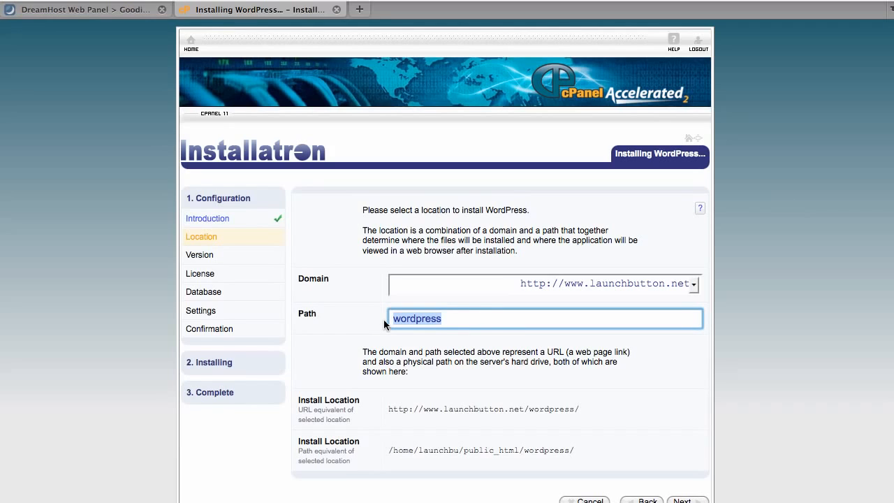
key(BackSpace)
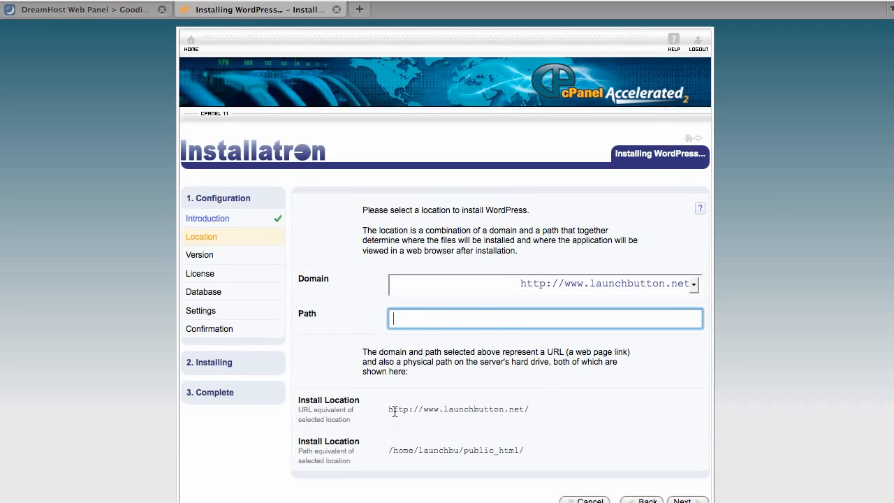
click(394, 411)
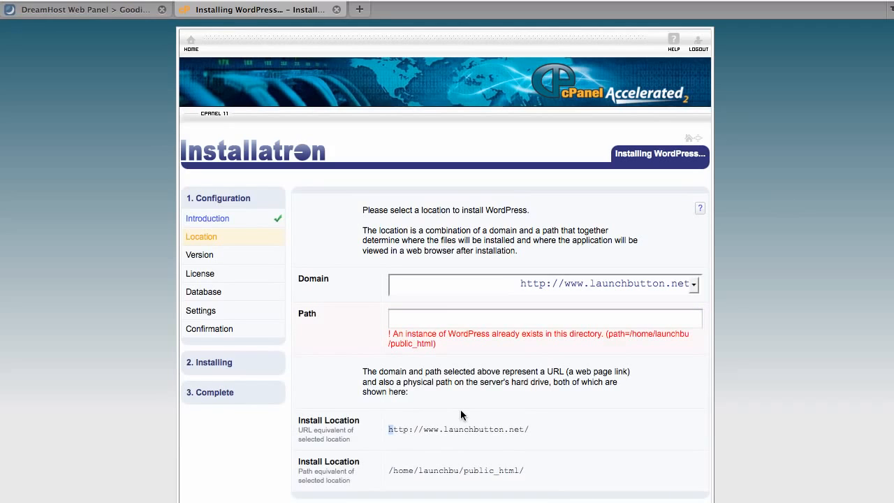
click(498, 432)
click(537, 319)
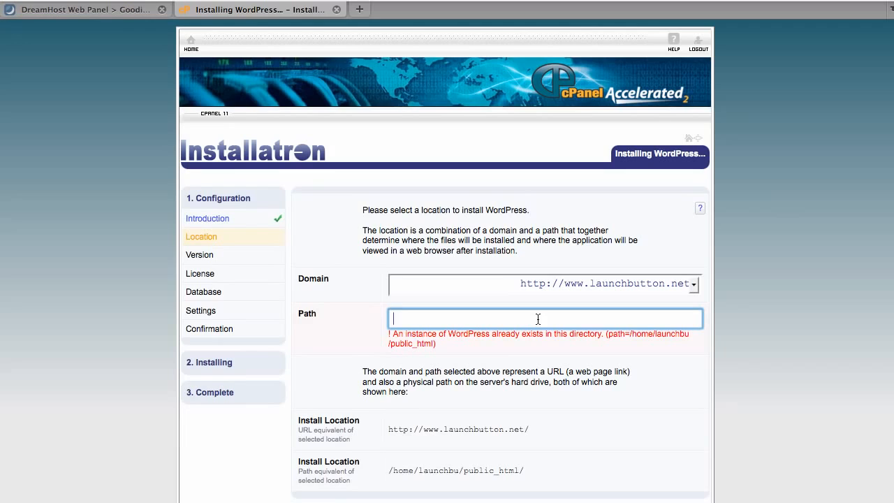
text(members)
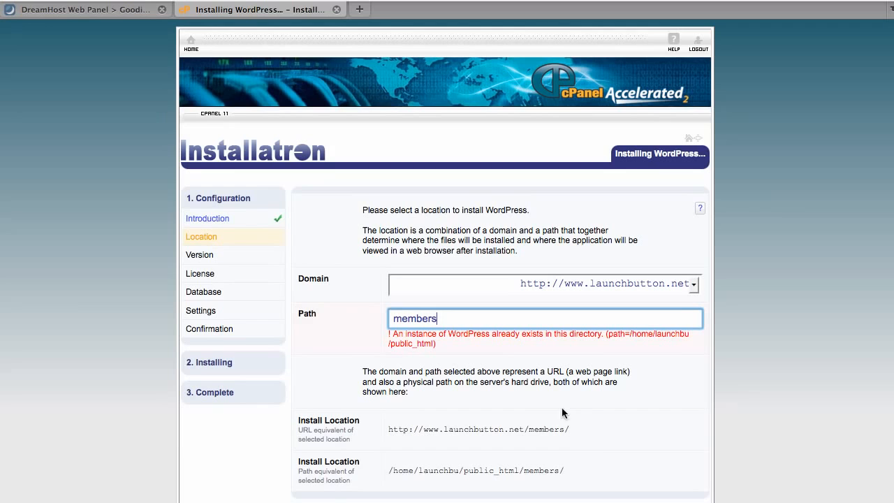
Set the WordPress installation path to test and confirm the location
drag(457, 321, 360, 315)
text(test)
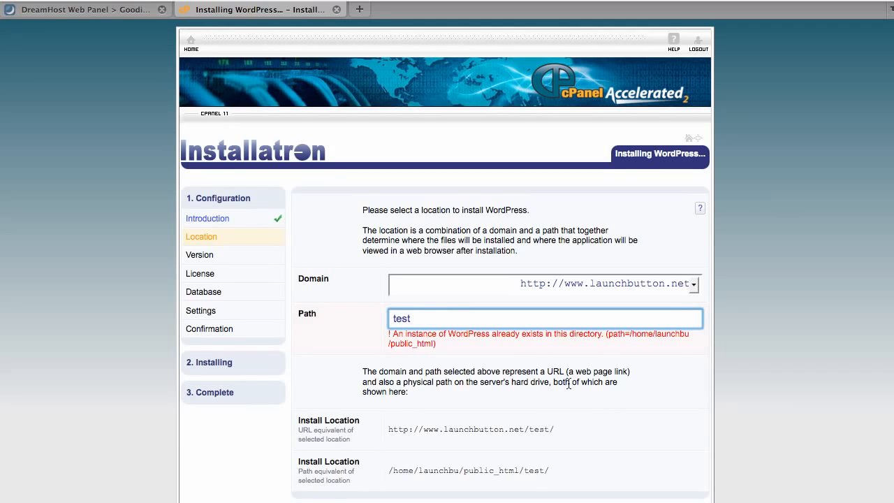
scroll(657, 408, down, 2)
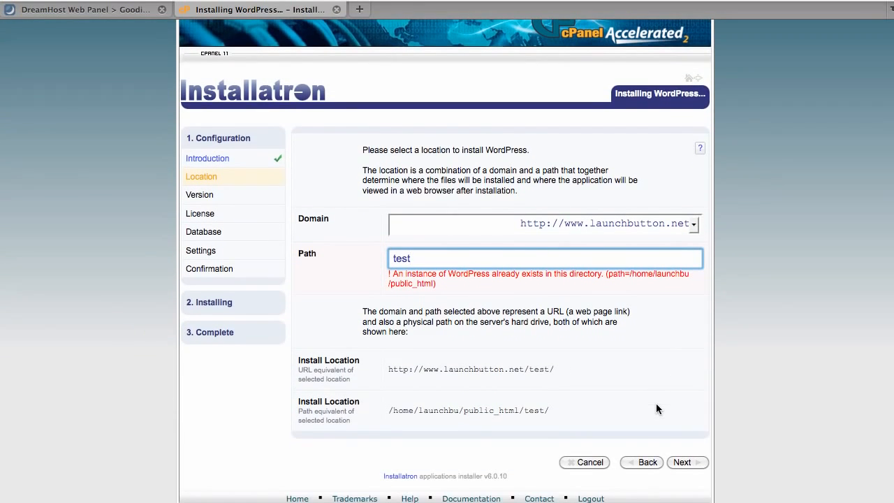
click(682, 462)
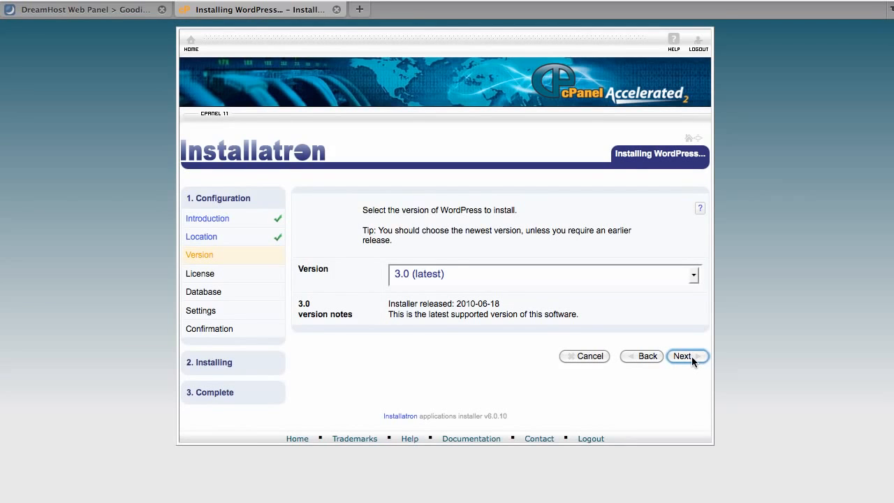
Keep version 3.0 (latest), accept the WordPress license and leave the database settings managed automatically
click(682, 356)
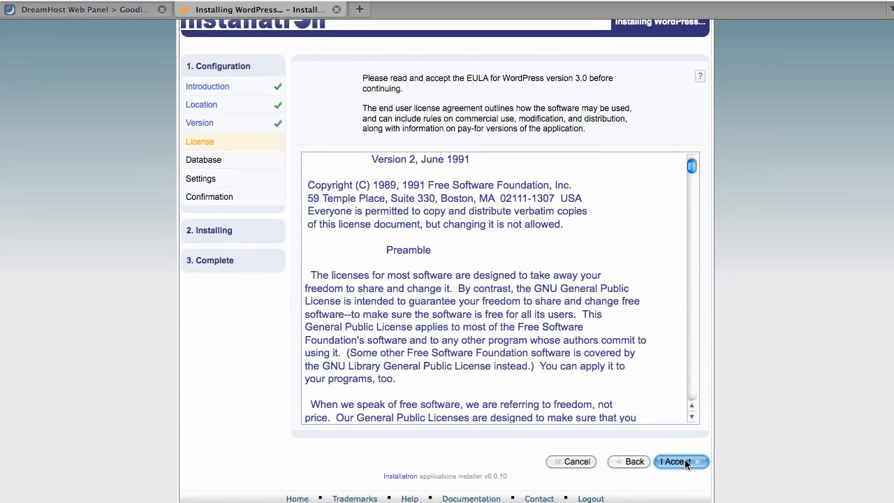
click(675, 462)
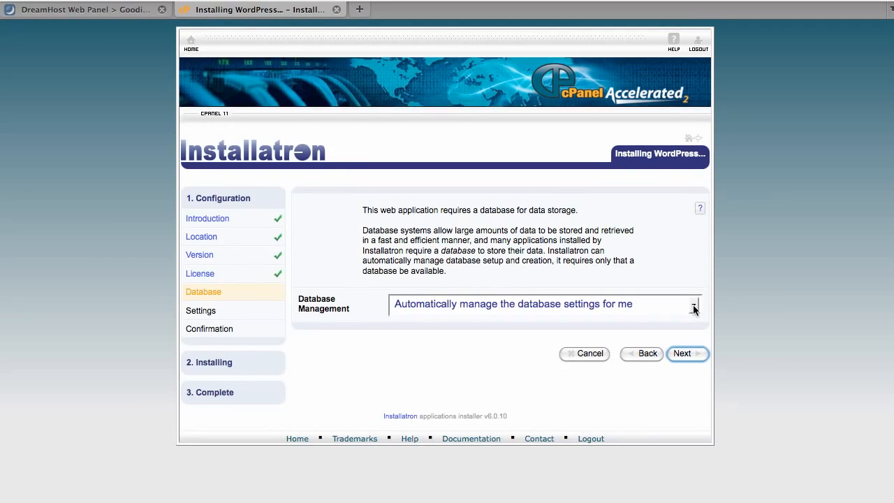
click(688, 355)
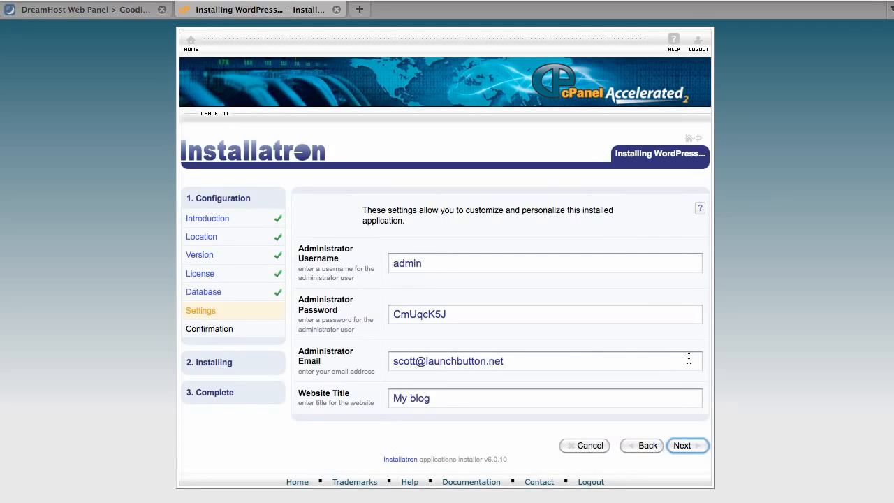
Replace the default administrator username and enter a new administrator password for the WordPress installation
click(435, 266)
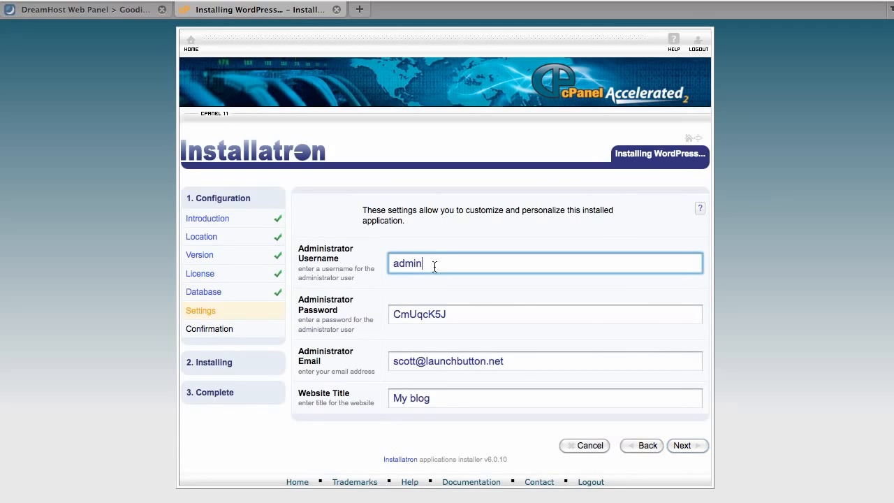
drag(434, 266, 392, 264)
text(scottb)
click(443, 314)
drag(454, 314, 368, 313)
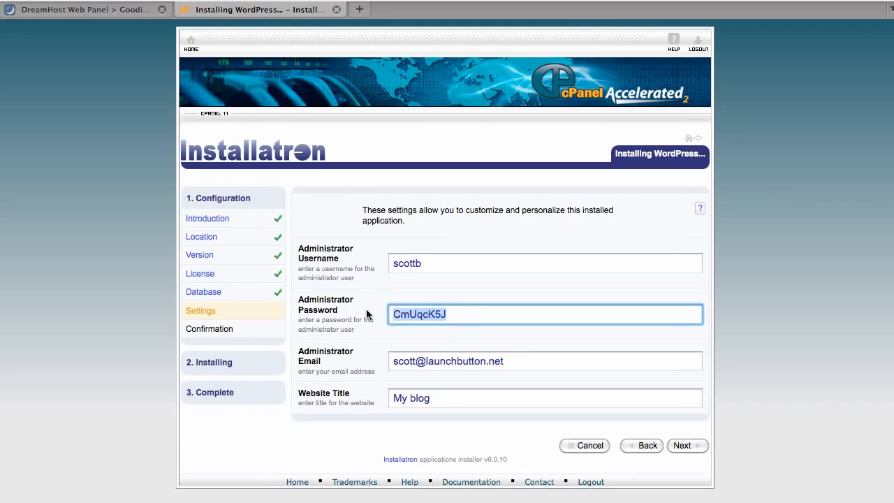
text(password)
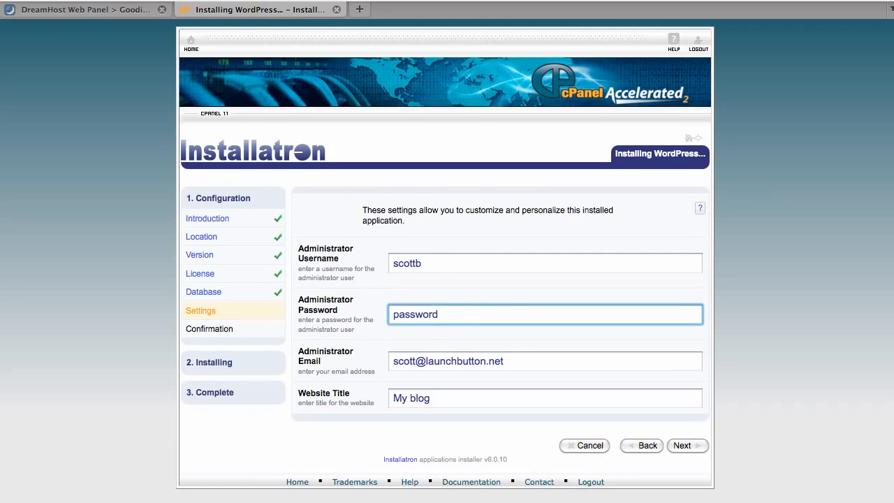
text(1)
Set the website title to Launch Button Test and submit the WordPress installation
key(Tab)
key(Tab)
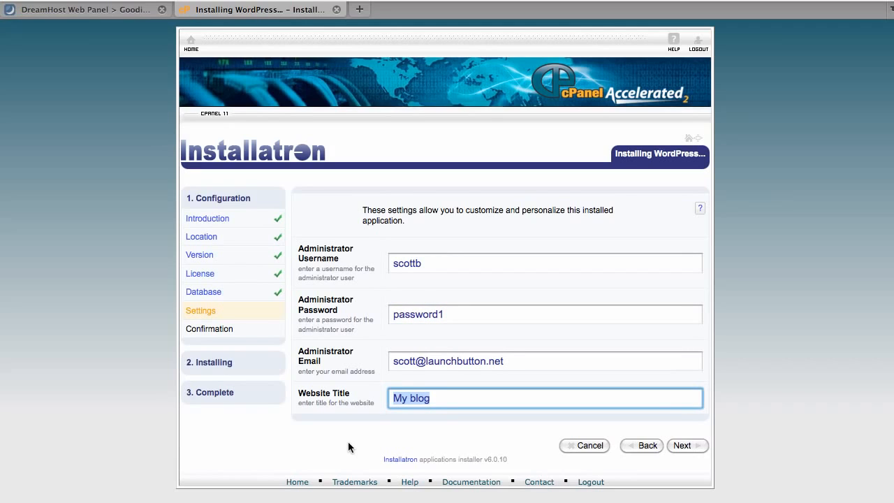
text(Launch Button Test)
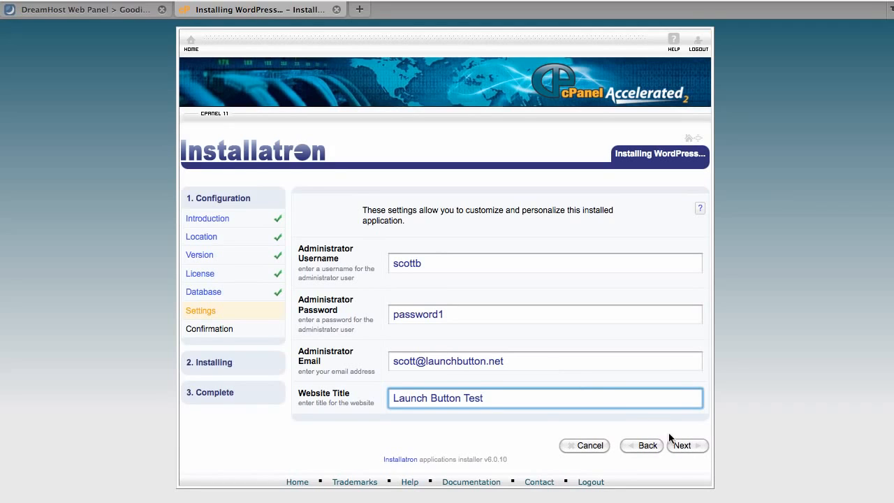
click(700, 448)
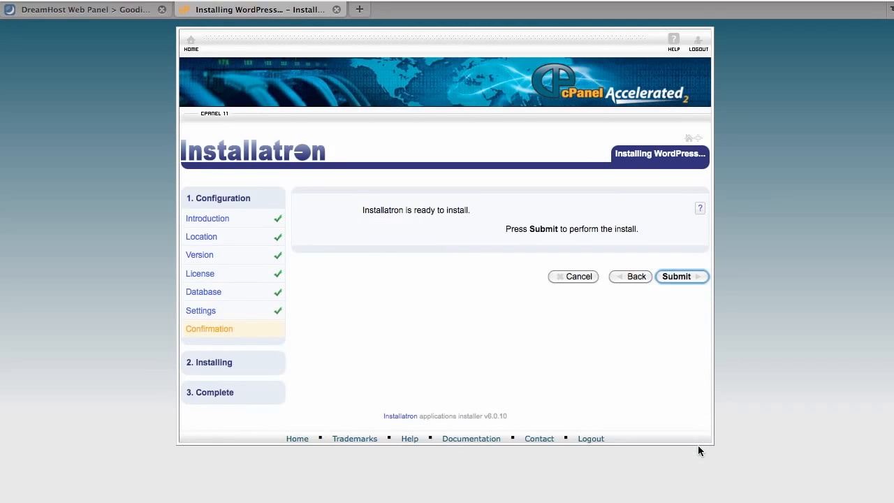
click(676, 277)
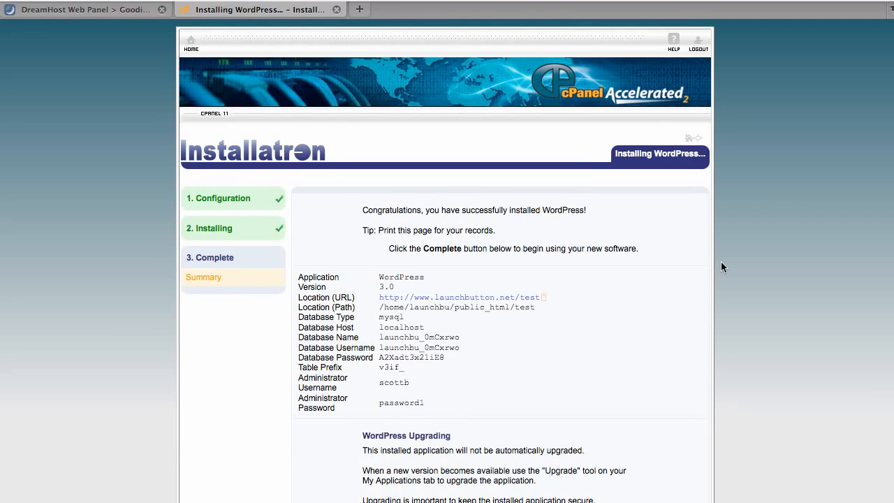
scroll(721, 267, down, 3)
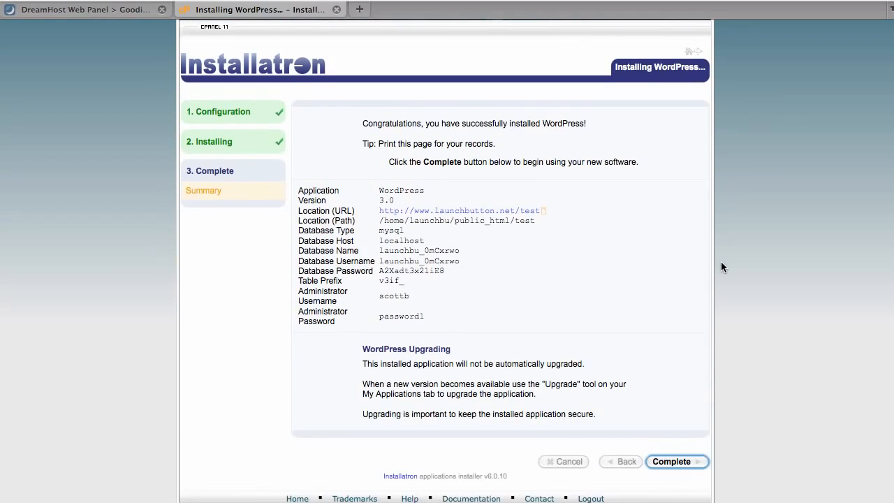
scroll(721, 267, up, 1)
scroll(721, 266, down, 1)
click(399, 212)
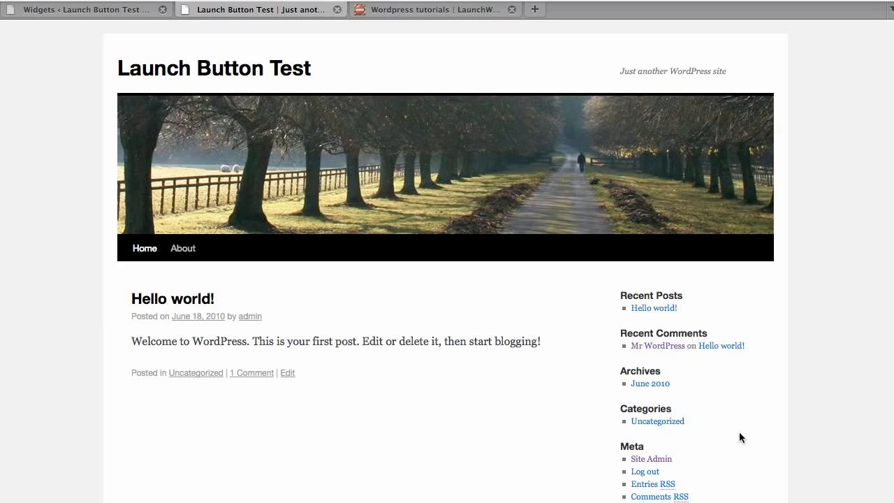
Open the new site's admin dashboard and log out of WordPress
scroll(739, 432, down, 1)
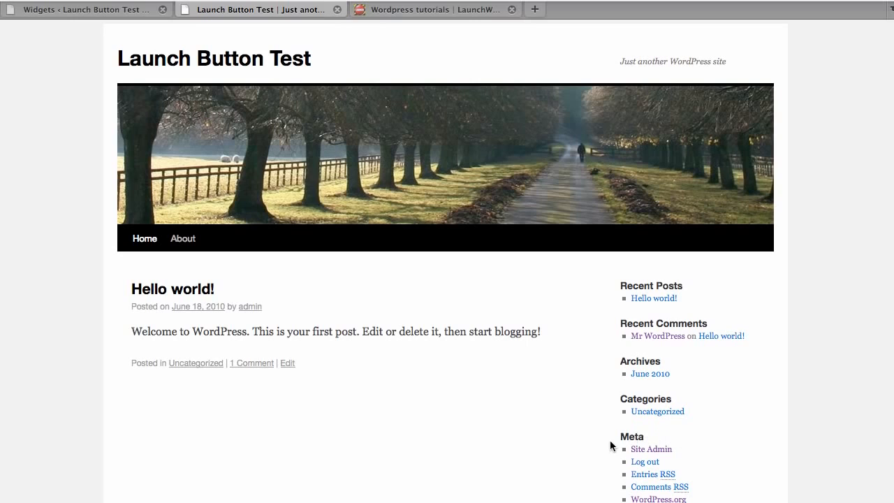
click(661, 450)
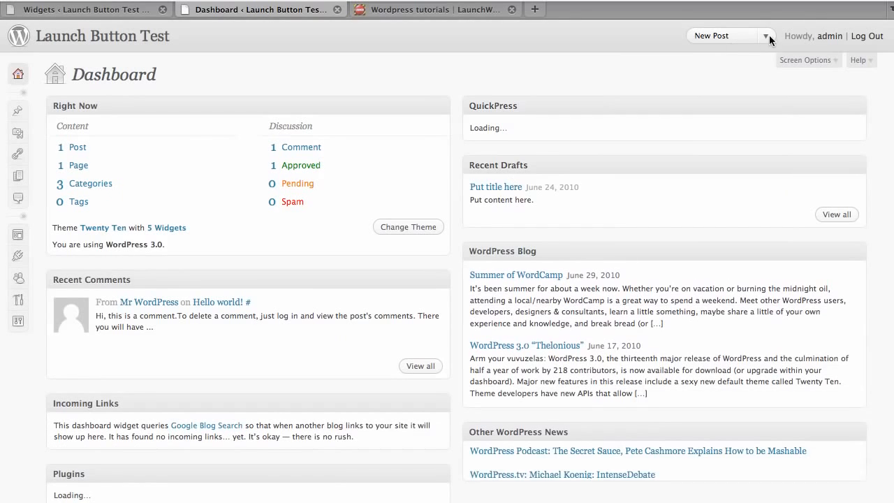
click(858, 37)
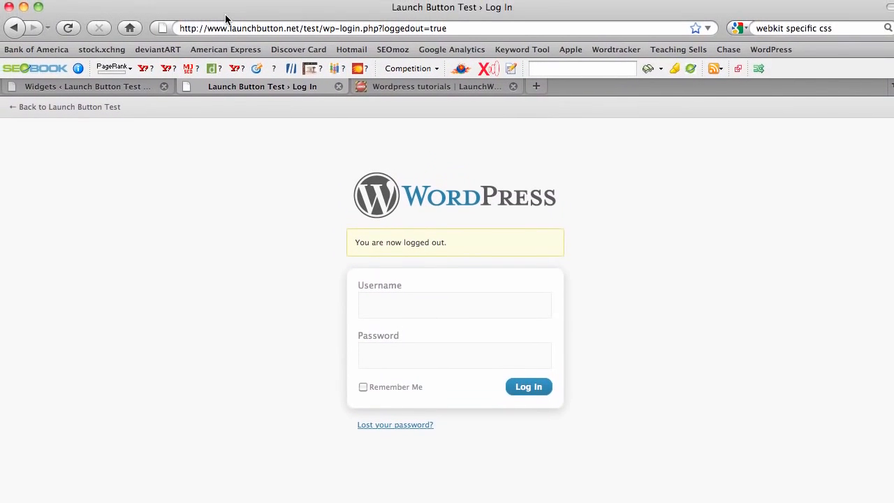
click(321, 26)
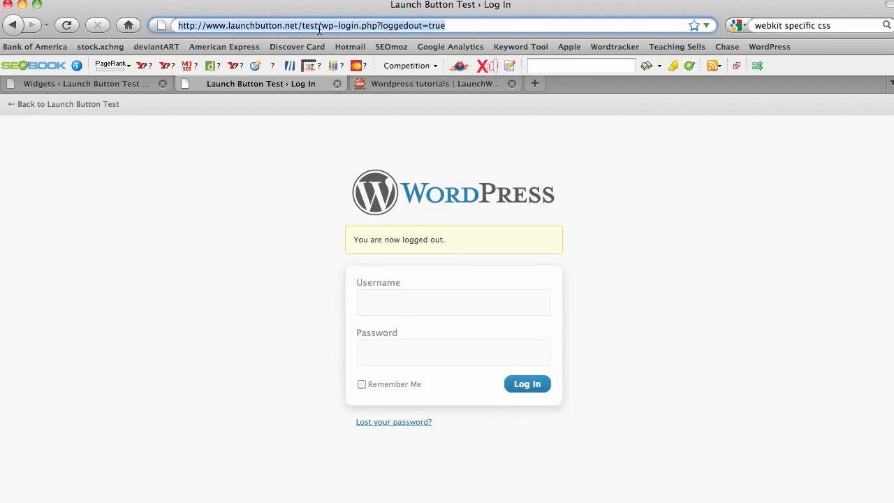
click(321, 26)
drag(321, 26, 466, 31)
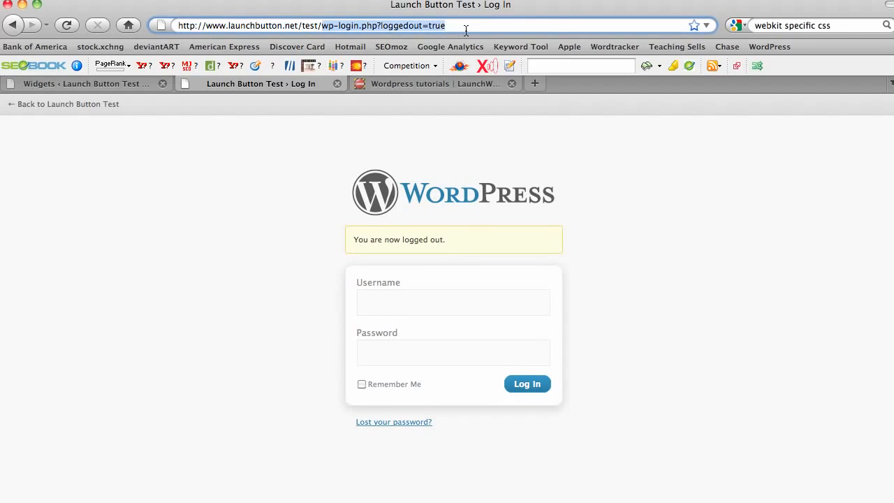
key(BackSpace)
key(BackSpace)
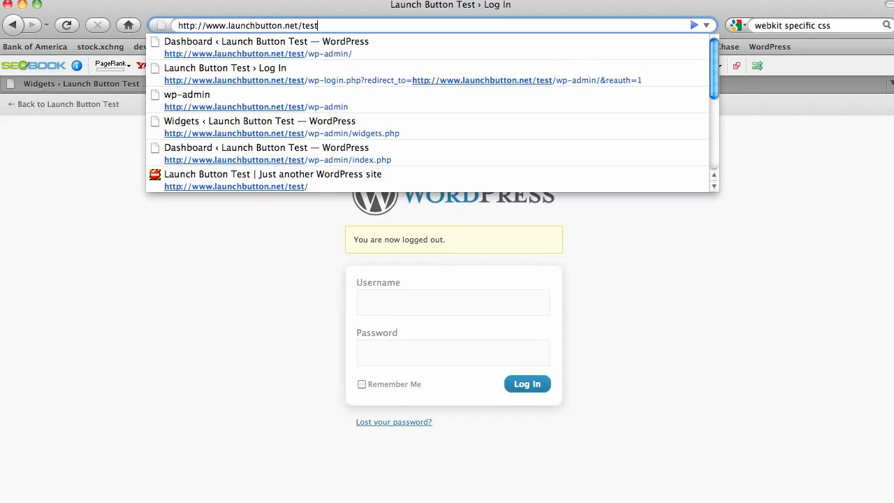
text(/)
text(wp-admin)
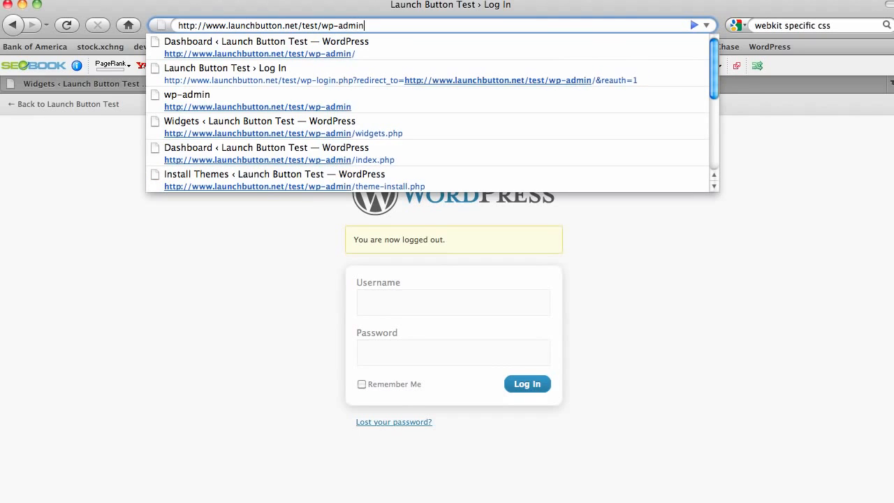
key(Return)
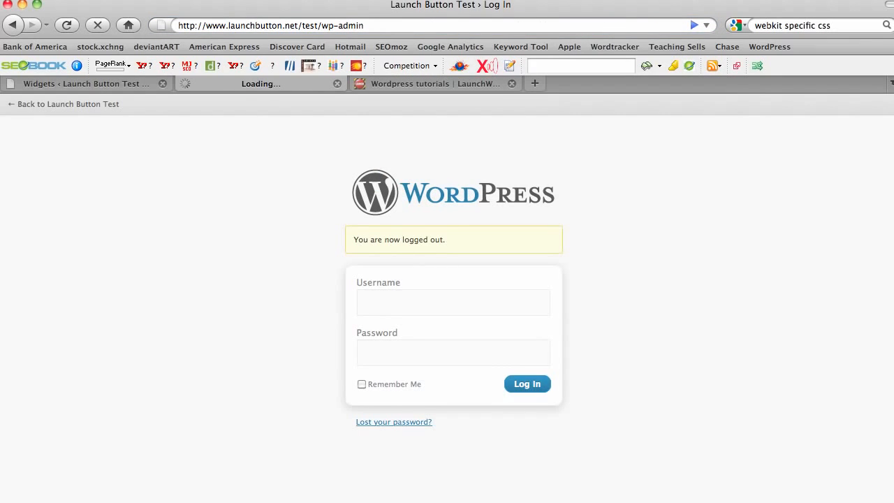